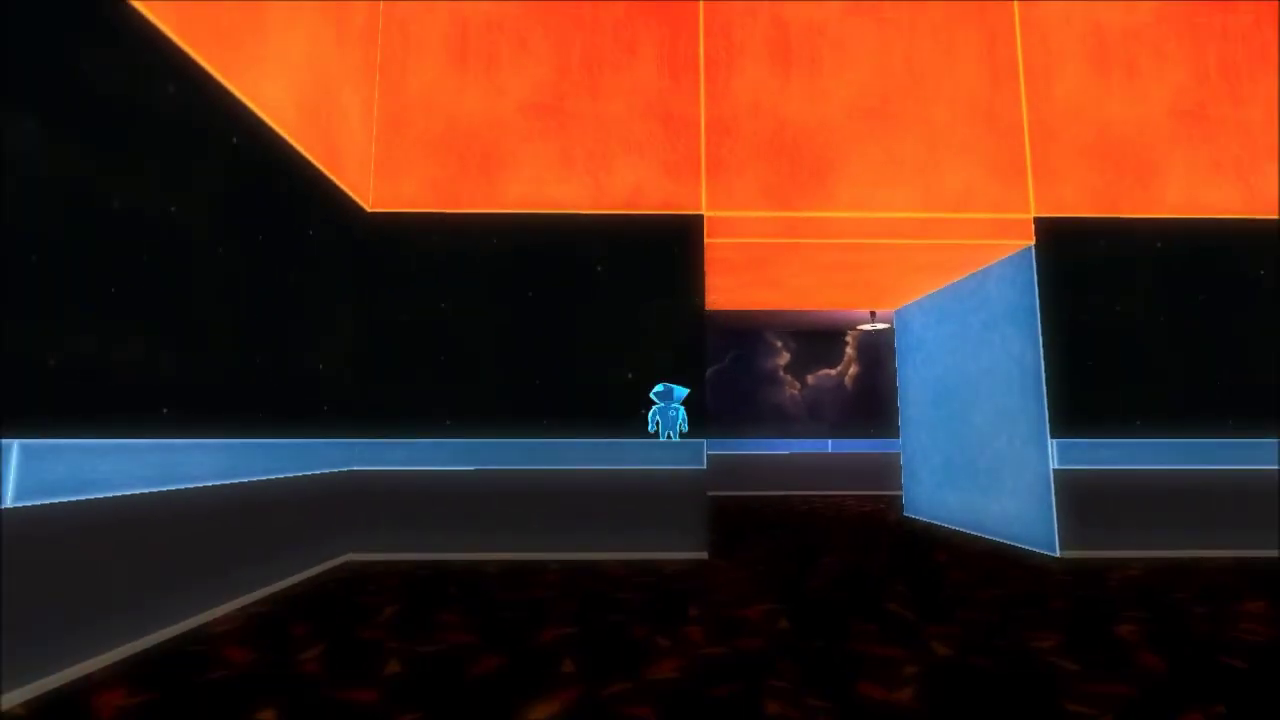
{"action": "key", "text": "w"}
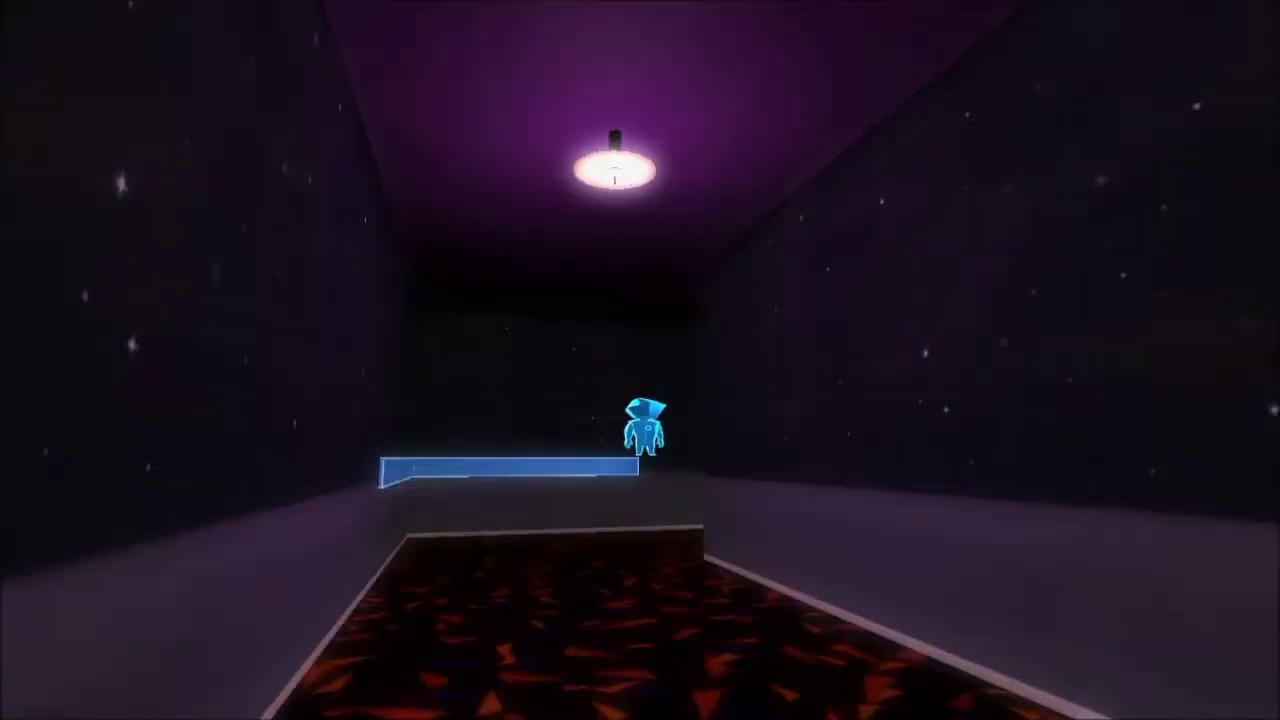
{"action": "key", "text": "space"}
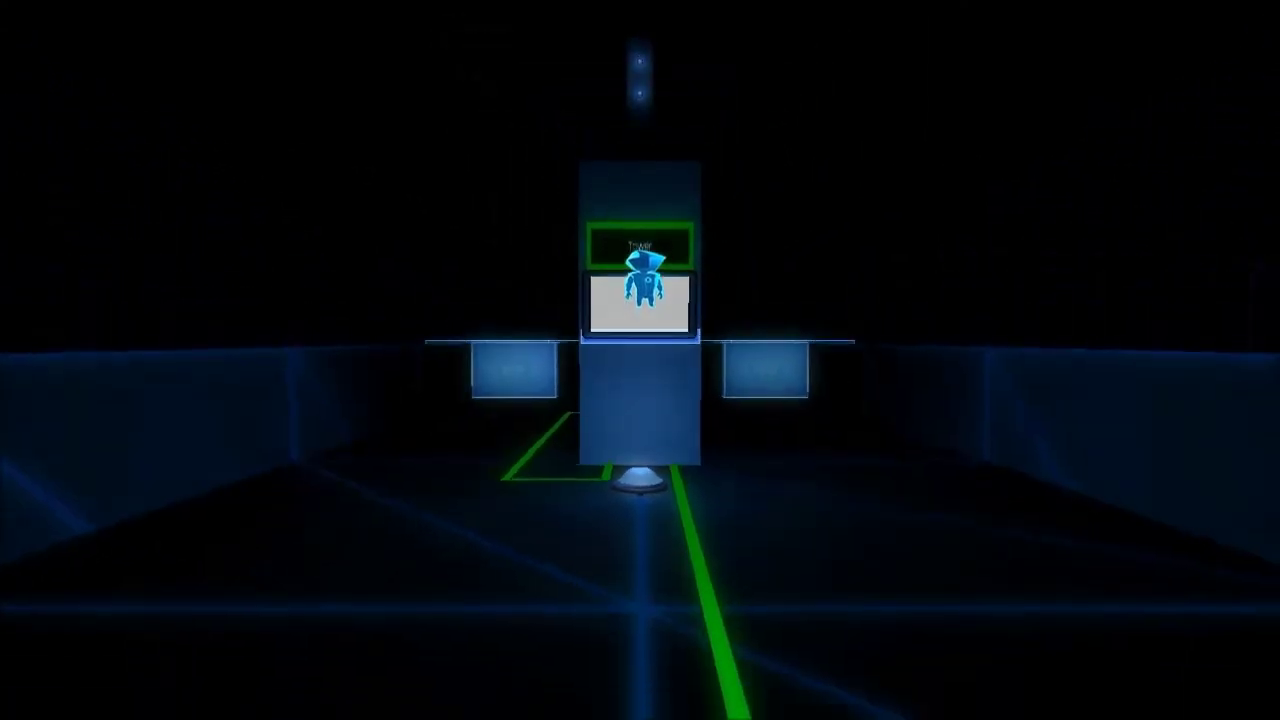
{"action": "key", "text": "Left"}
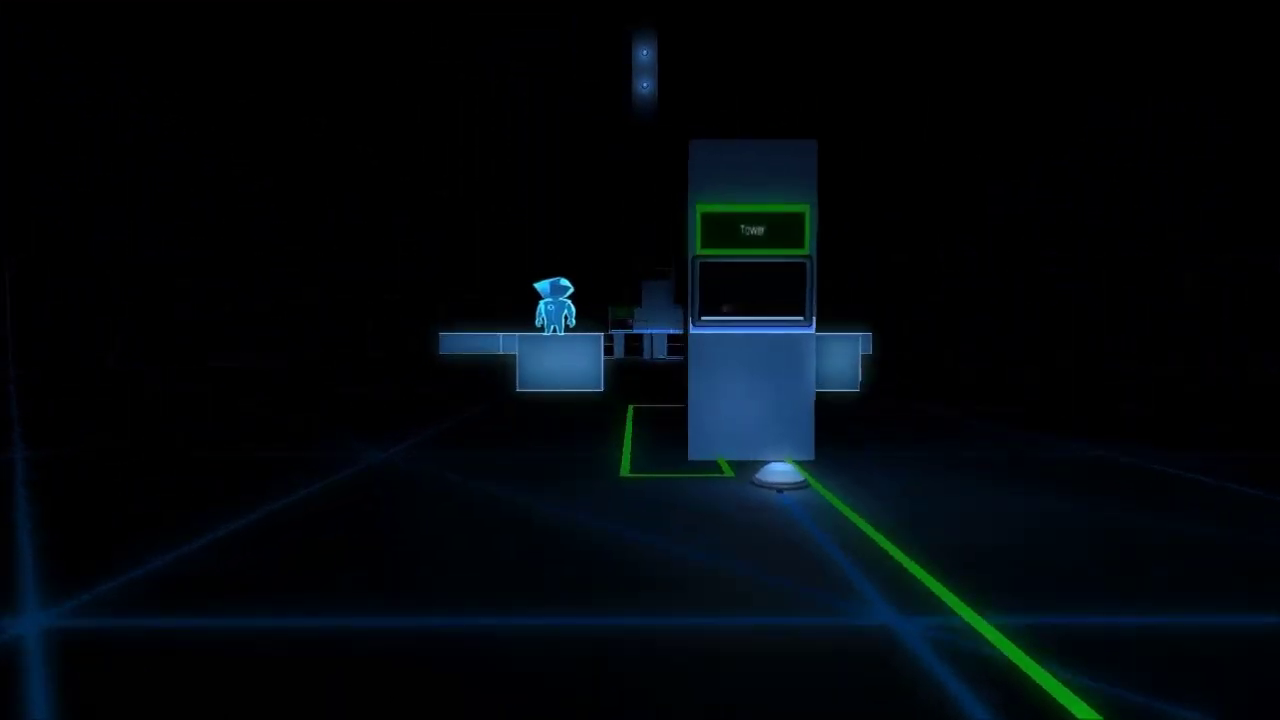